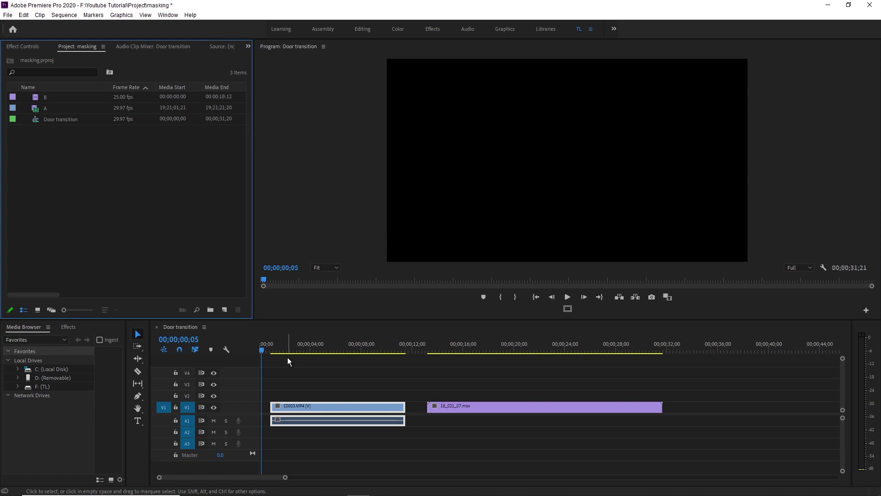
left_click(305, 349)
left_click(346, 346)
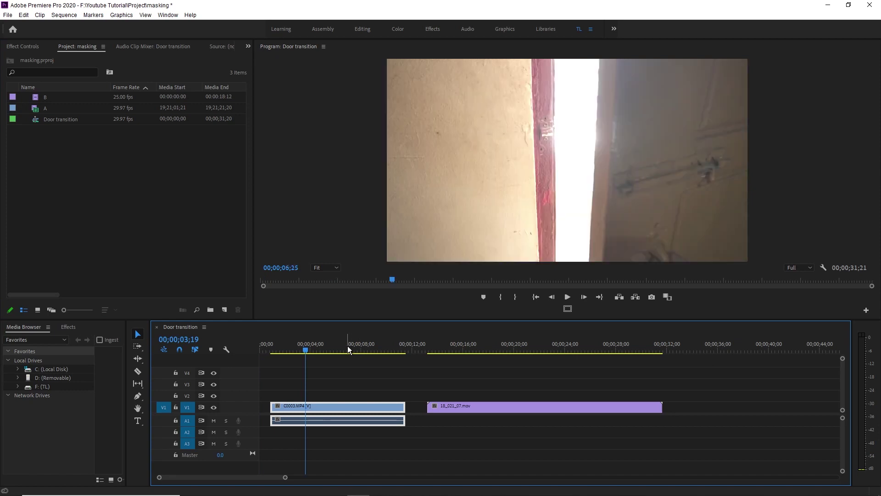
left_click(510, 365)
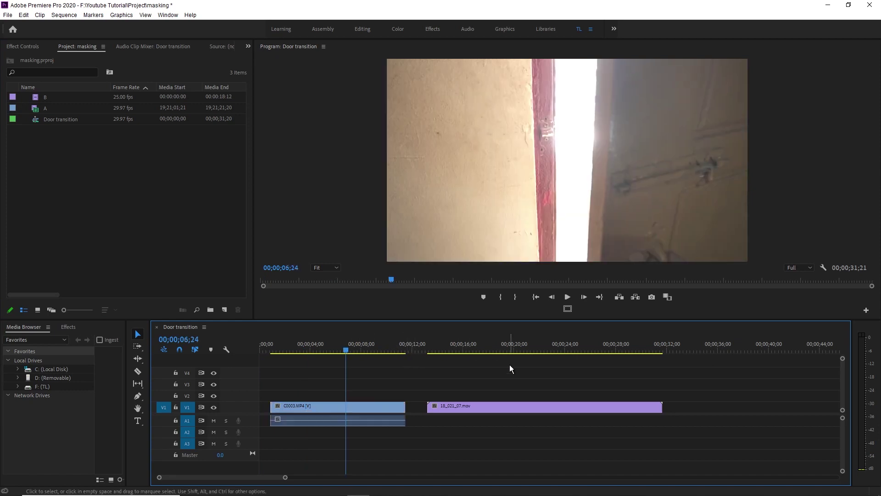
left_click(494, 346)
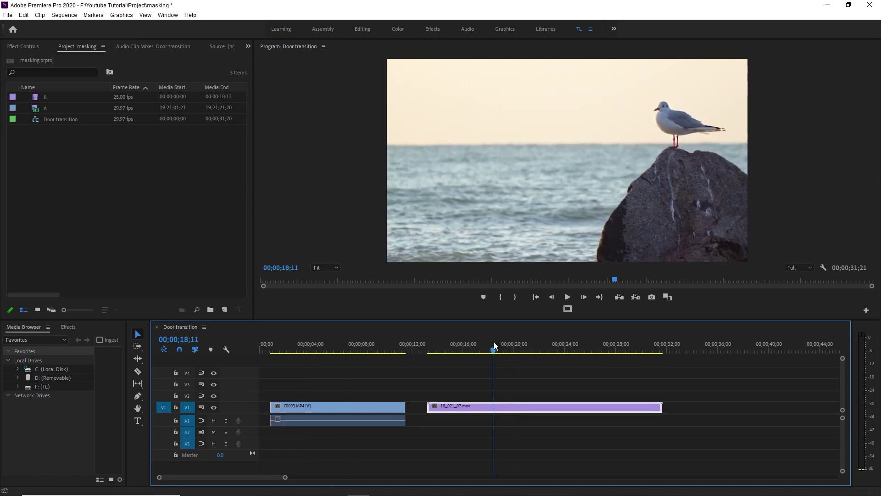
left_click(512, 345)
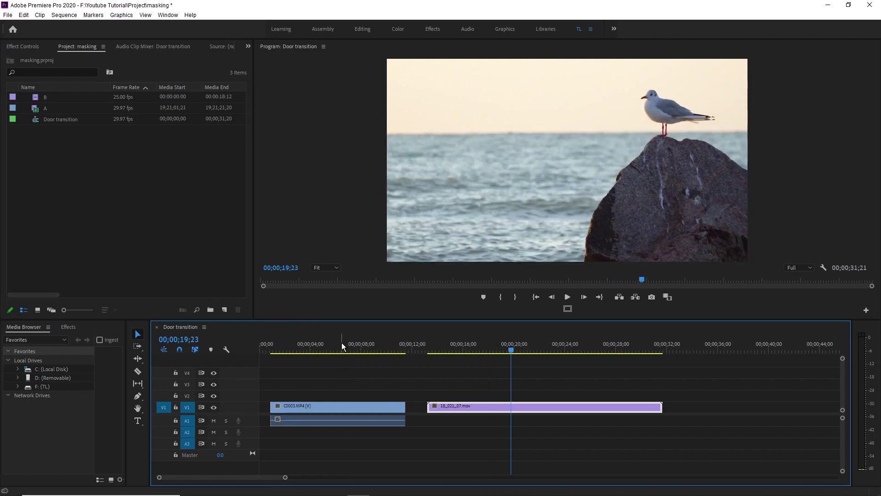
left_click_drag(341, 347, 320, 349)
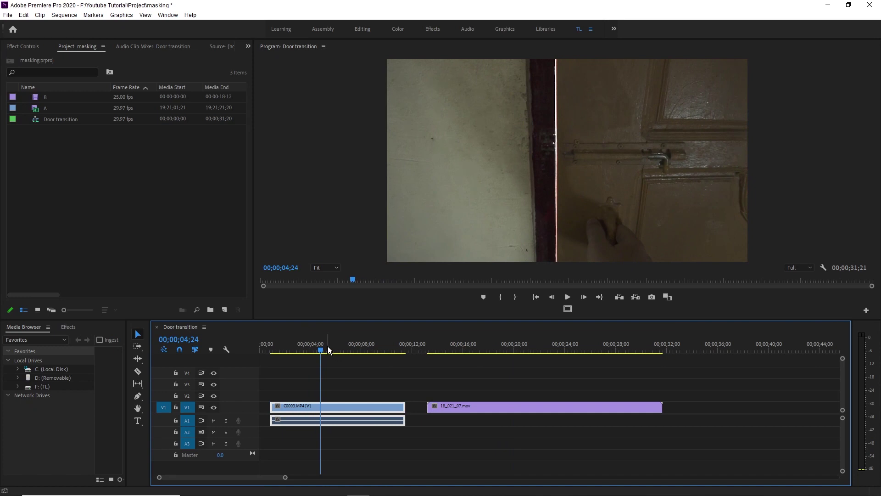
left_click_drag(321, 351, 336, 354)
Step: Cut the door clip at the playhead near six seconds, select the second piece, and zoom in
key("c")
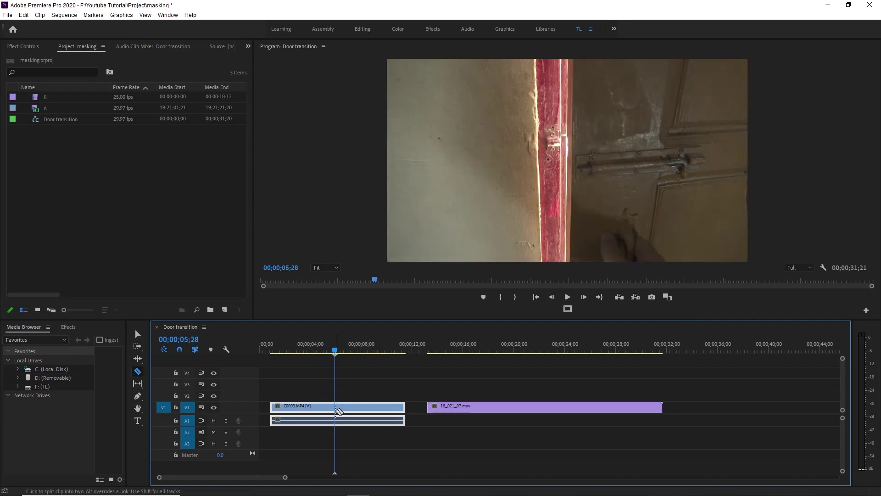
left_click(336, 410)
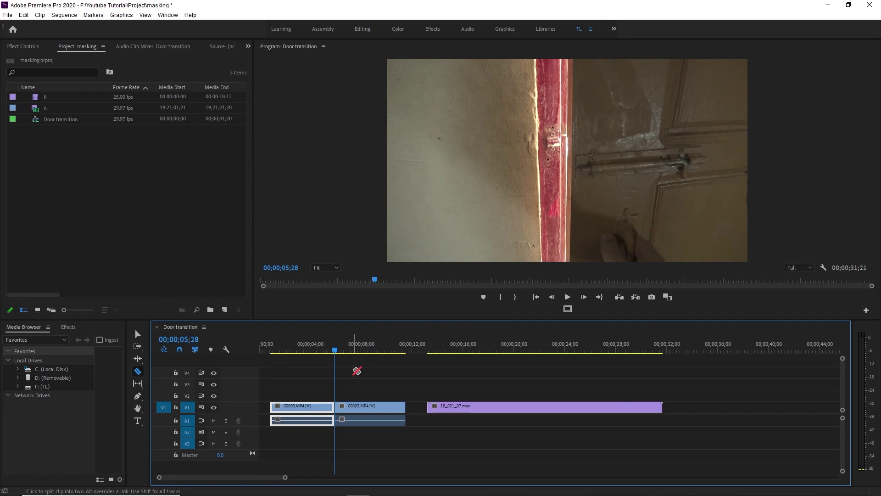
key("v")
left_click(367, 406)
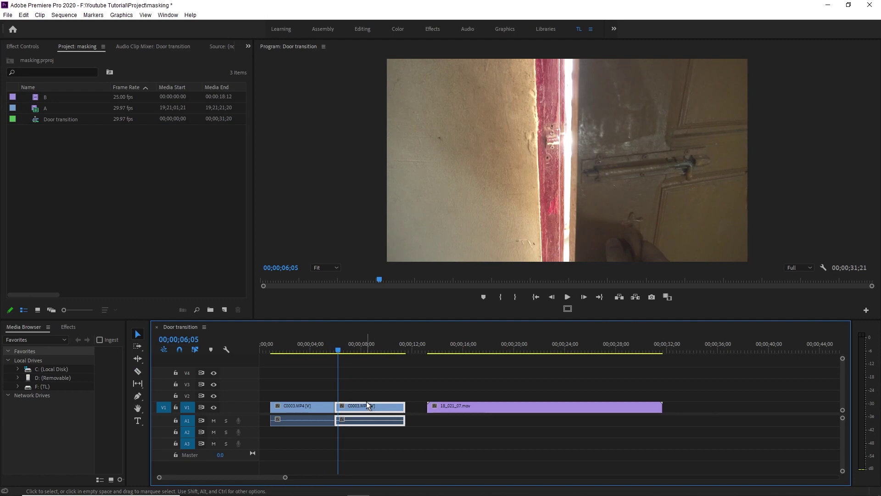
key("equal")
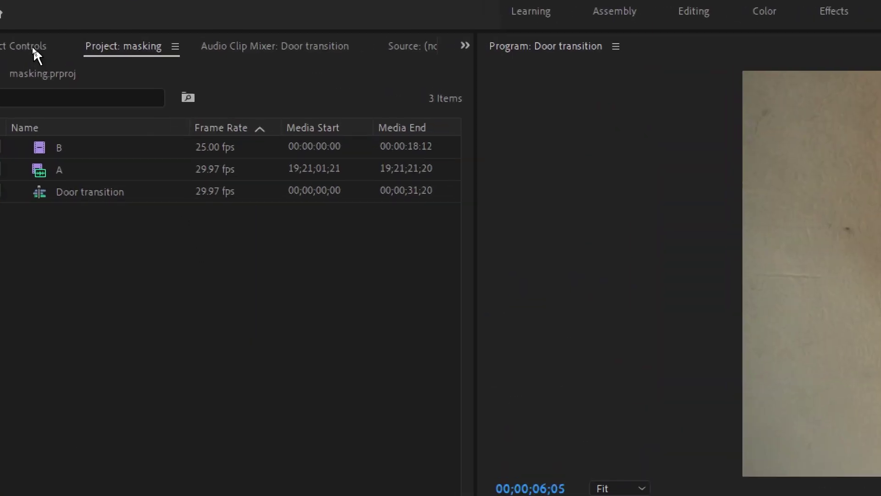
Step: Trace a free-draw bezier opacity mask along the narrow door gap on the second door piece
left_click(39, 56)
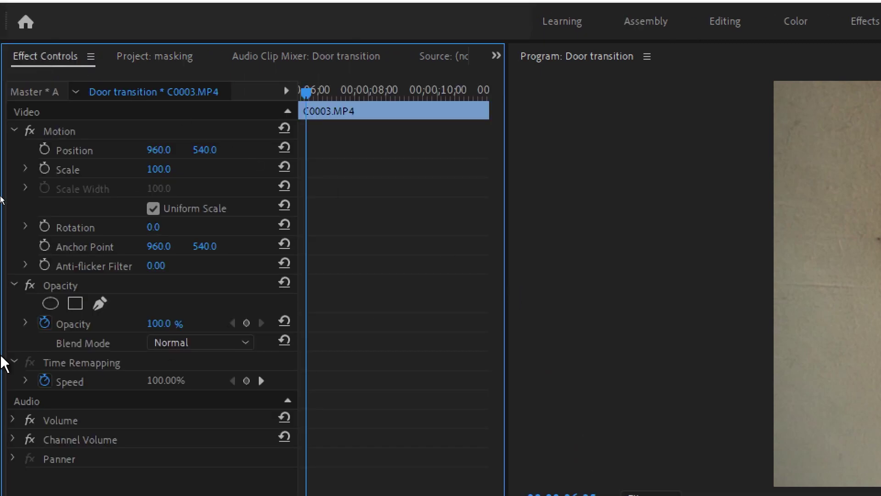
left_click(98, 305)
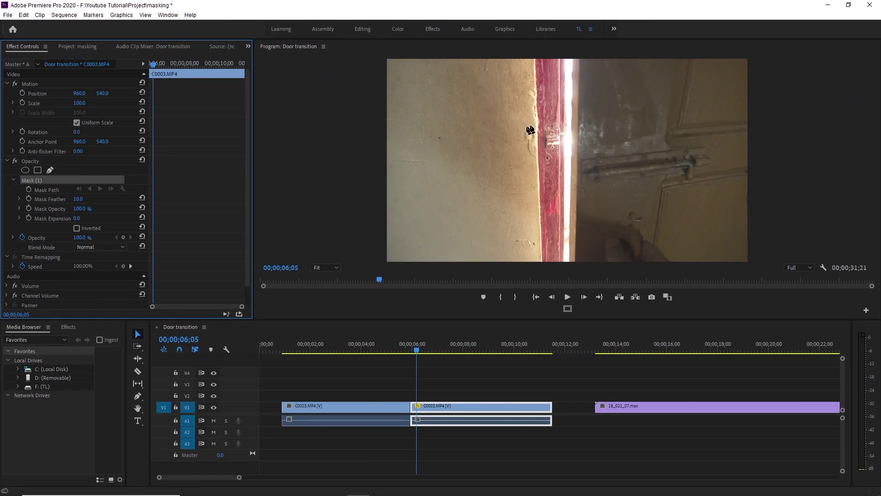
left_click(566, 63)
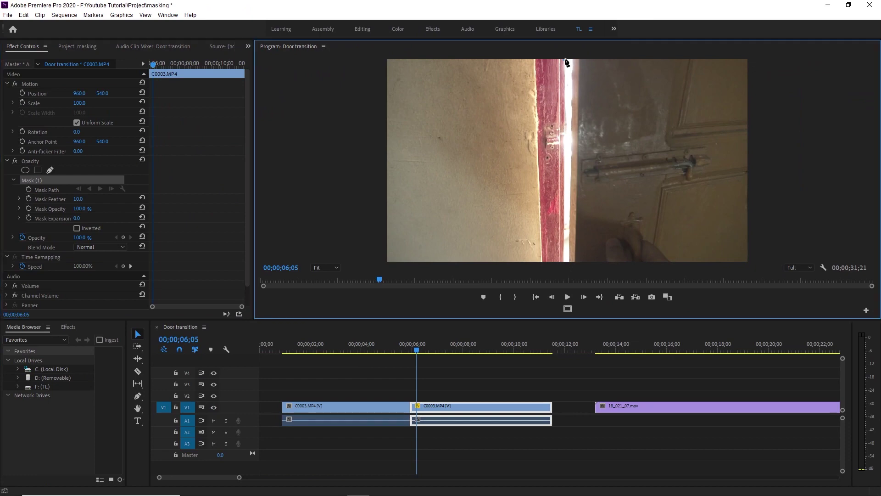
left_click(564, 262)
left_click(591, 61)
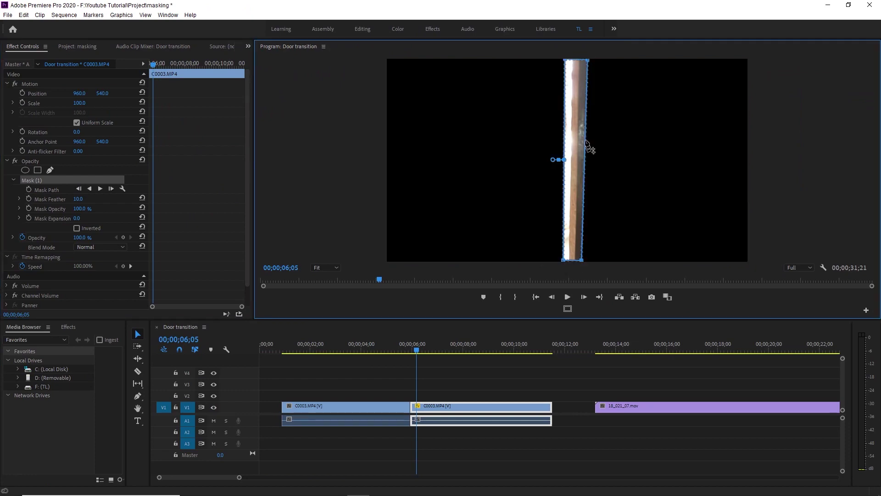
left_click_drag(588, 61, 574, 61)
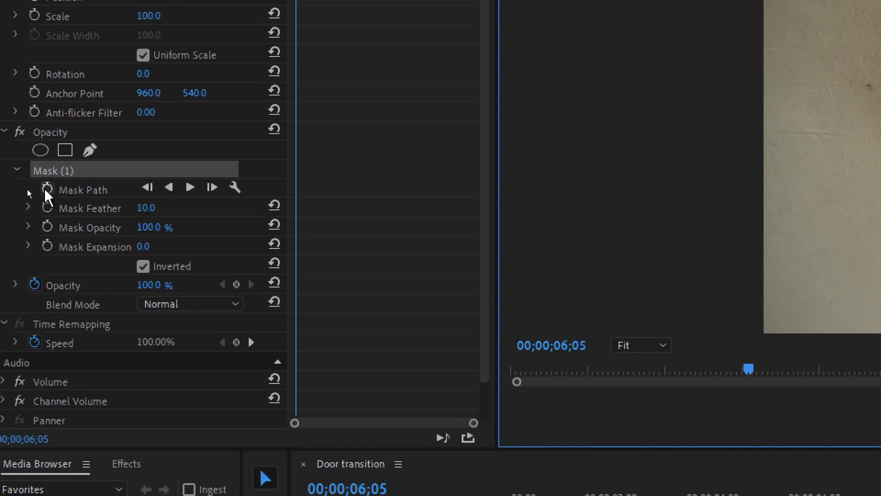
Step: Start Mask Path keyframing, advance a few frames, and widen the mask's top and bottom
left_click(46, 189)
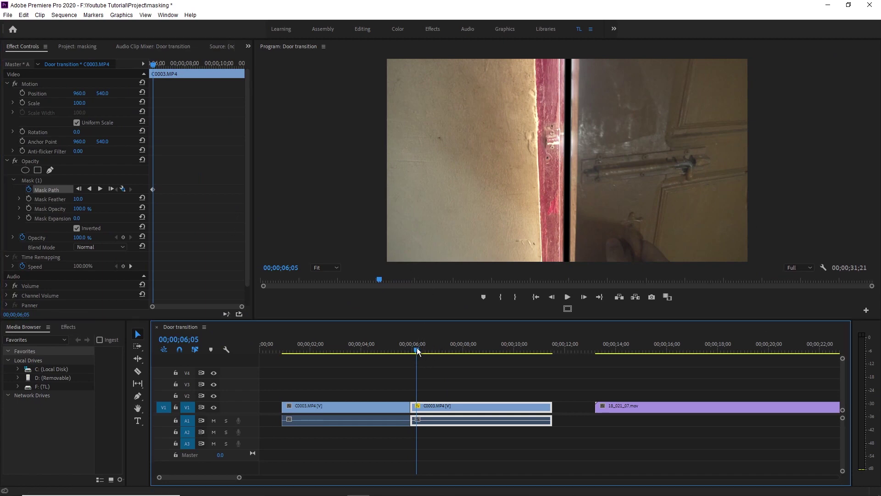
left_click_drag(418, 352, 421, 352)
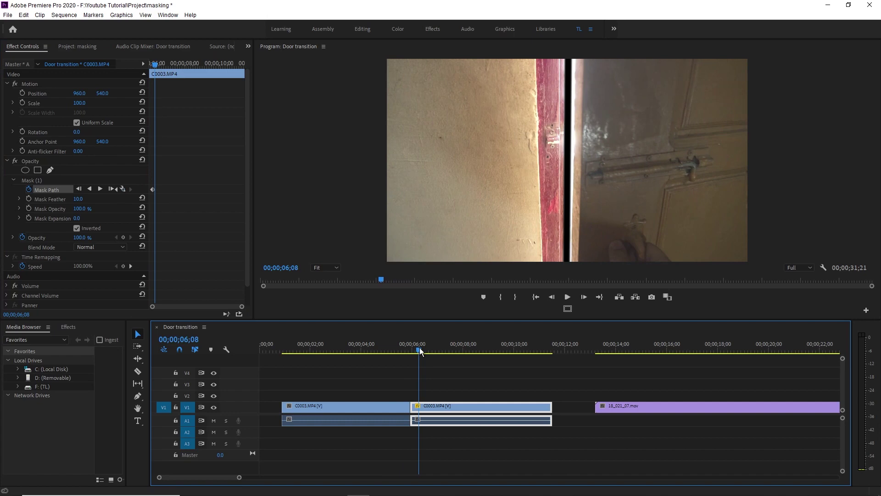
left_click_drag(420, 352, 421, 352)
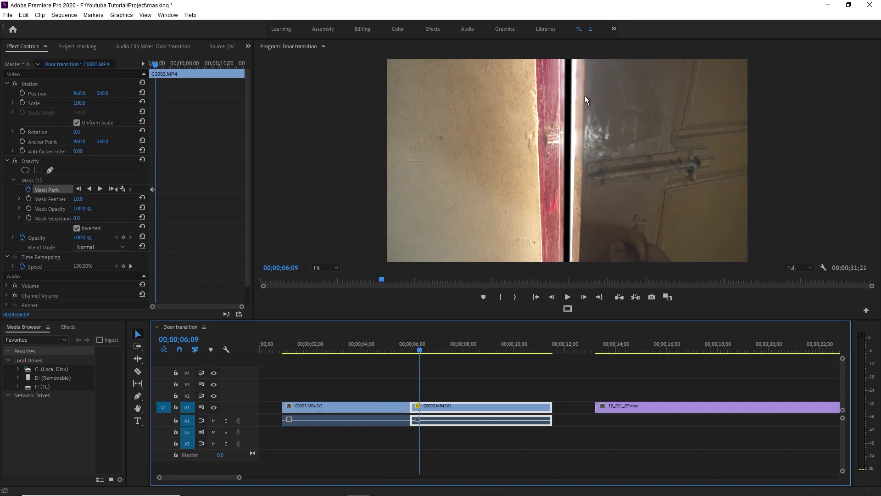
left_click(39, 181)
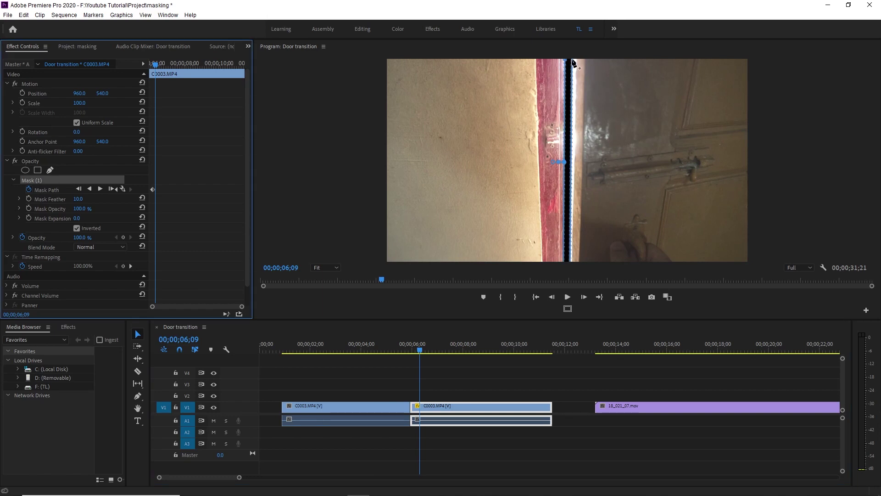
left_click_drag(573, 61, 580, 61)
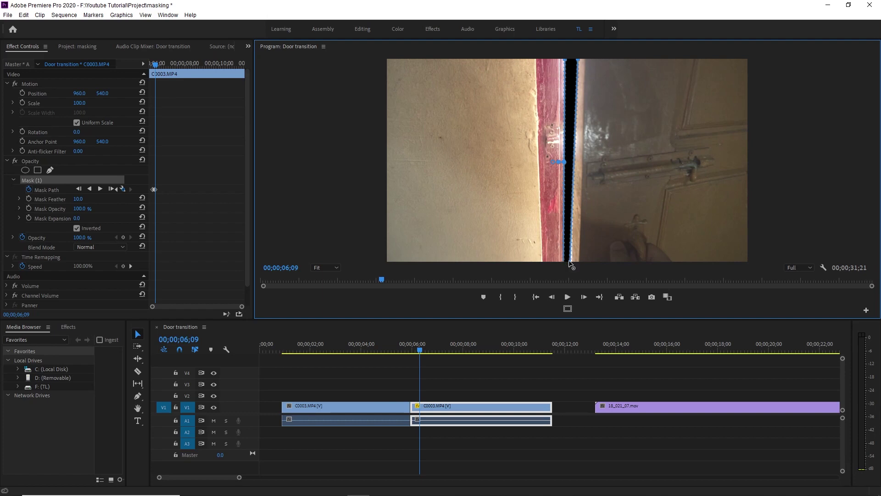
left_click_drag(570, 263, 577, 263)
Step: At a later frame, pull the mask's top and bottom edges left to follow the gap
left_click(423, 352)
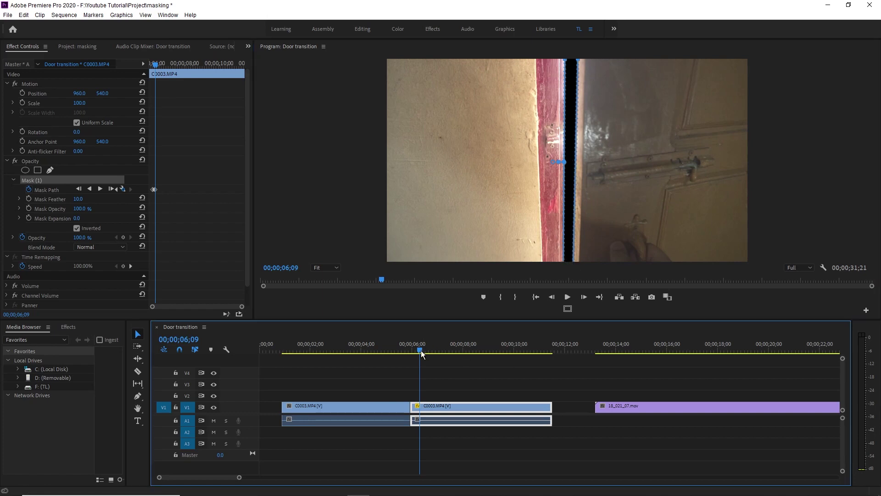
left_click_drag(422, 353, 426, 349)
left_click(564, 61)
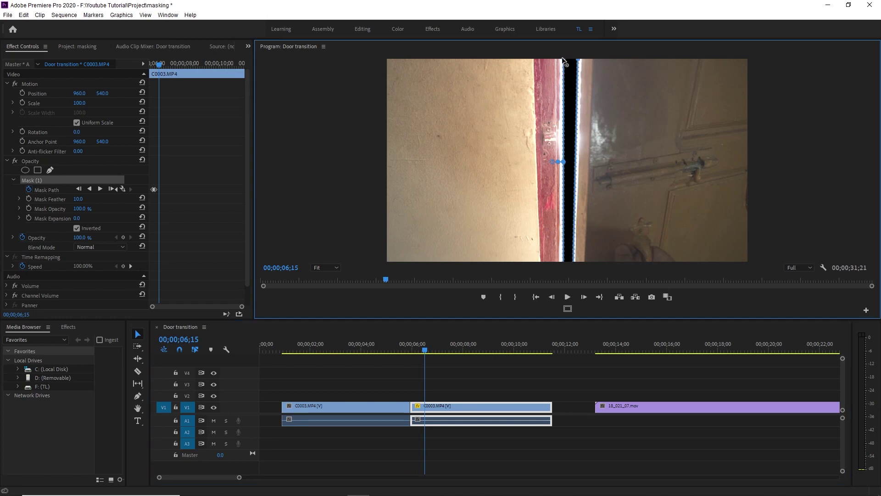
left_click_drag(563, 58, 559, 56)
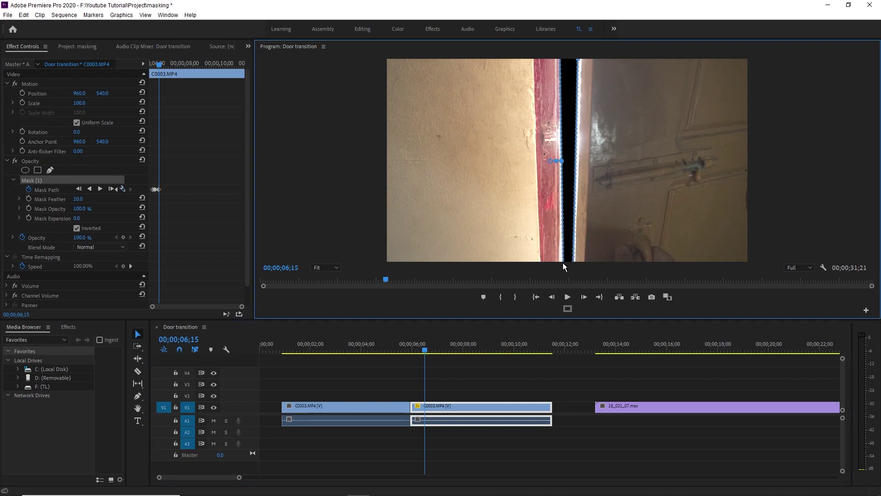
left_click_drag(562, 263, 579, 233)
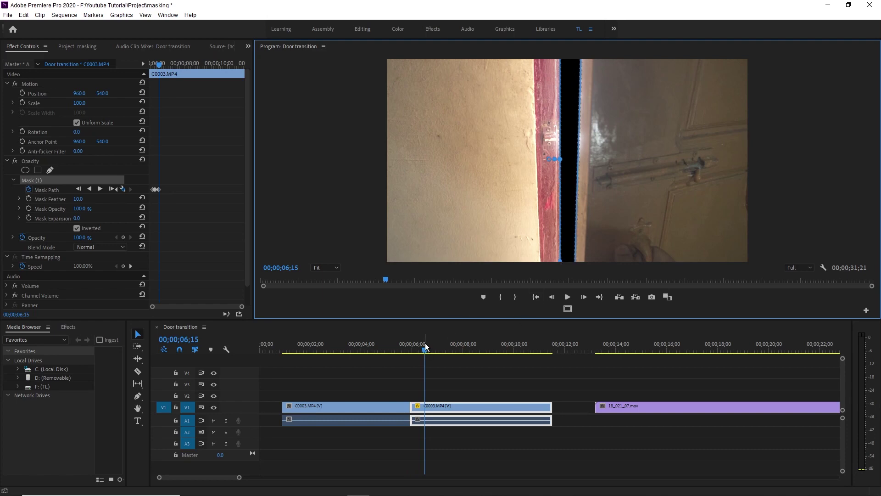
Step: Step forward frame by frame, stretching the mask's top corner over the door and beyond the frame
key("Right")
key("Right")
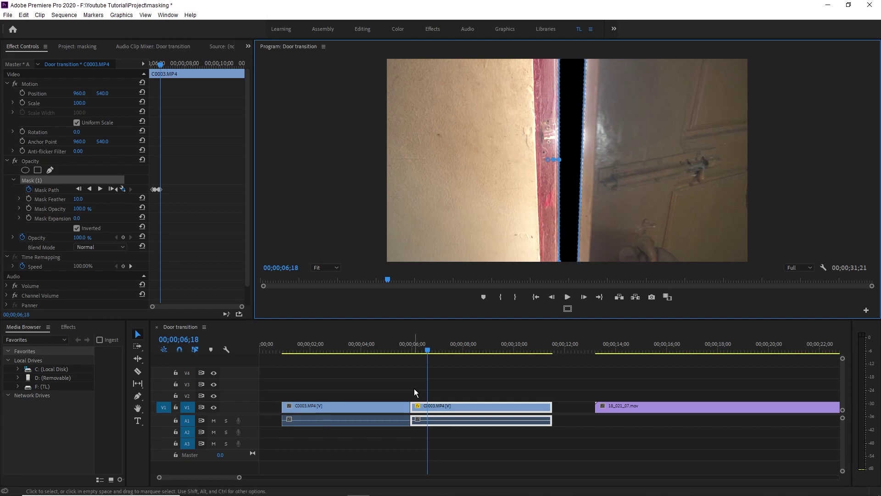
key("Right")
key("Right")
key("Right")
left_click_drag(584, 66, 587, 66)
key("Right")
key("Right")
key("Right")
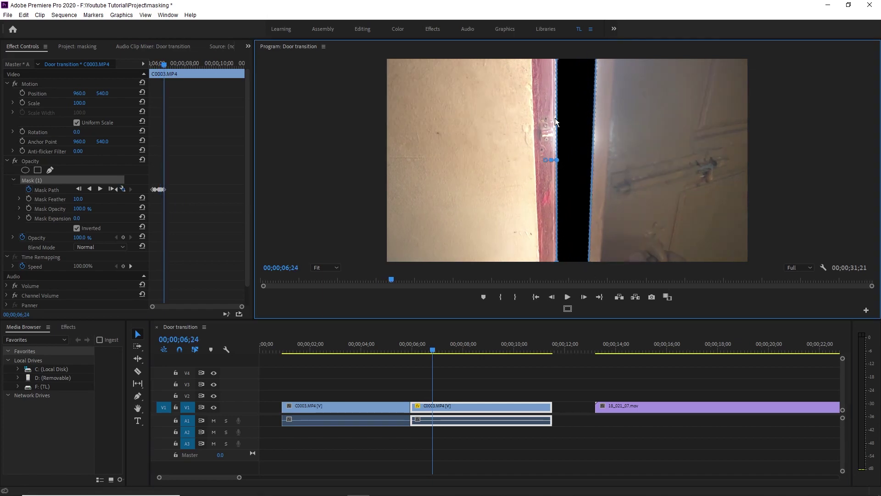
key("Right")
left_click_drag(555, 159, 552, 156)
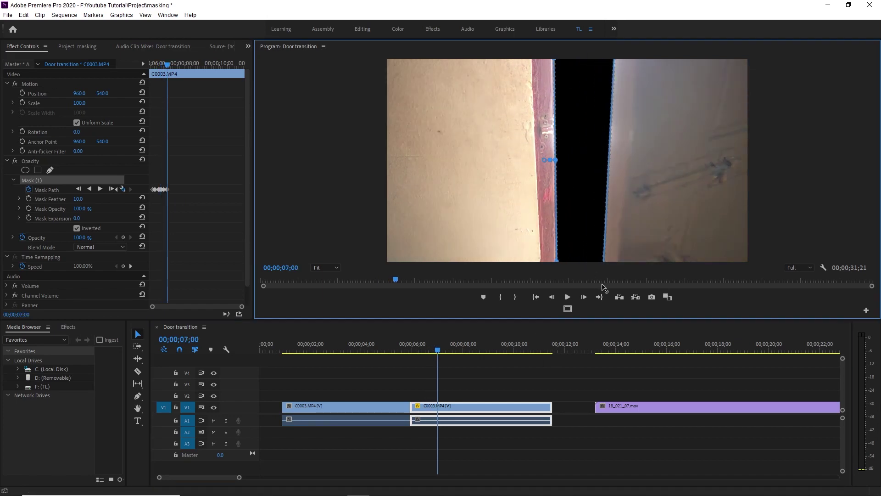
key("Right")
left_click_drag(614, 59, 667, 58)
key("Right")
key("Right")
key("Right")
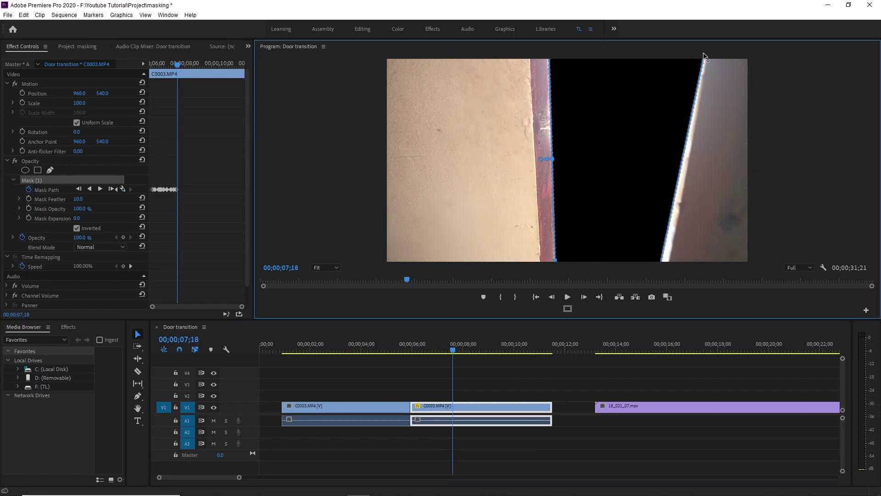
key("Right")
key("Right")
key("Right")
mouse_move(702, 65)
left_mouse_down()
mouse_move(739, 110)
mouse_move(771, 79)
mouse_move(787, 117)
mouse_move(811, 135)
left_mouse_up()
Step: Keep stepping forward, moving the mask left onto the swinging door edge
key("Right")
key("Right")
key("Right")
left_click(464, 348)
left_click(646, 202)
key("Right")
key("Right")
key("Right")
key("Right")
key("Right")
key("Right")
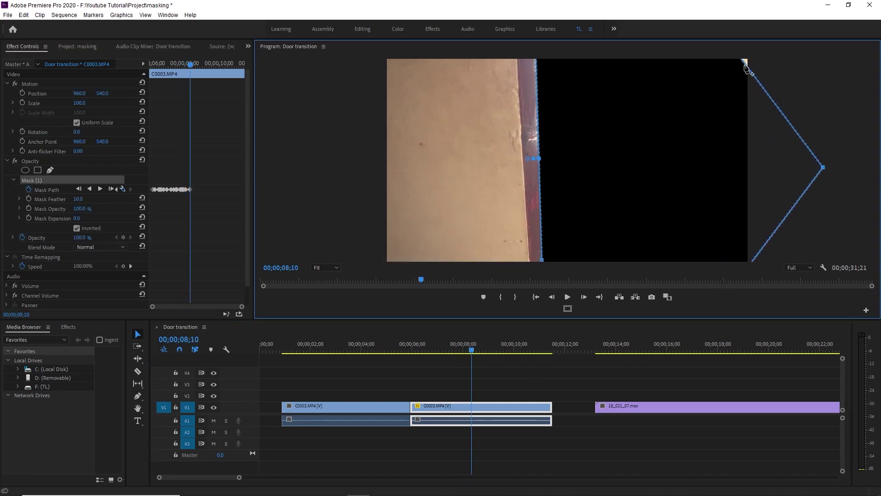
key("Right")
key("Right")
left_click_drag(610, 199, 590, 205)
key("Right")
key("Right")
key("Right")
key("Right")
key("Right")
key("Right")
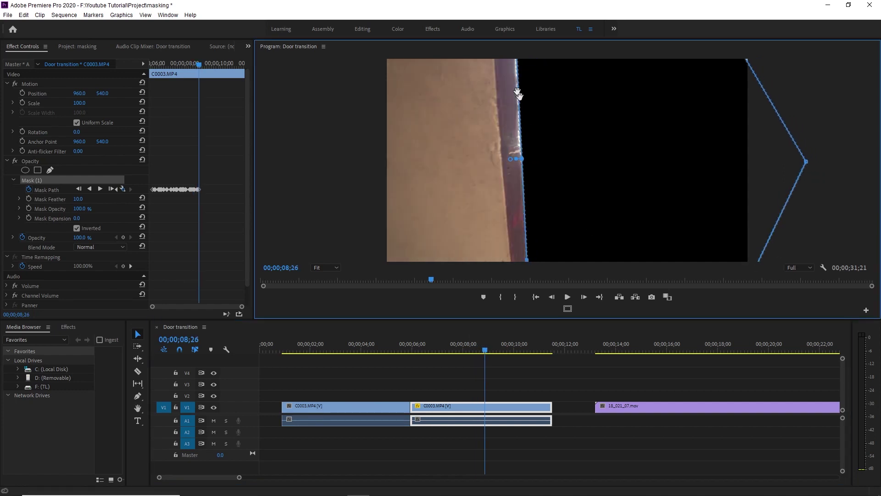
left_click_drag(483, 350, 490, 353)
left_click(541, 246)
Step: Step through the remaining frames and trim the door clip's end at the playhead
key("Right")
key("Right")
key("Right")
key("Right")
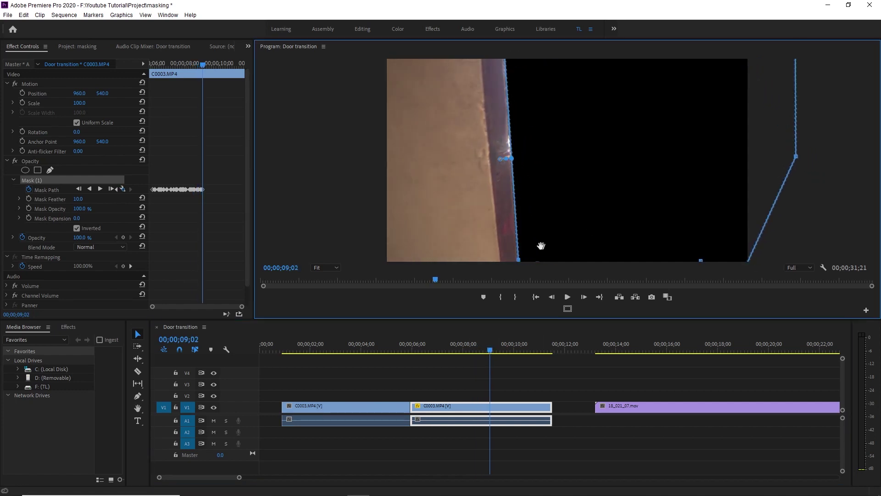
key("Right")
key("Right")
key("Right")
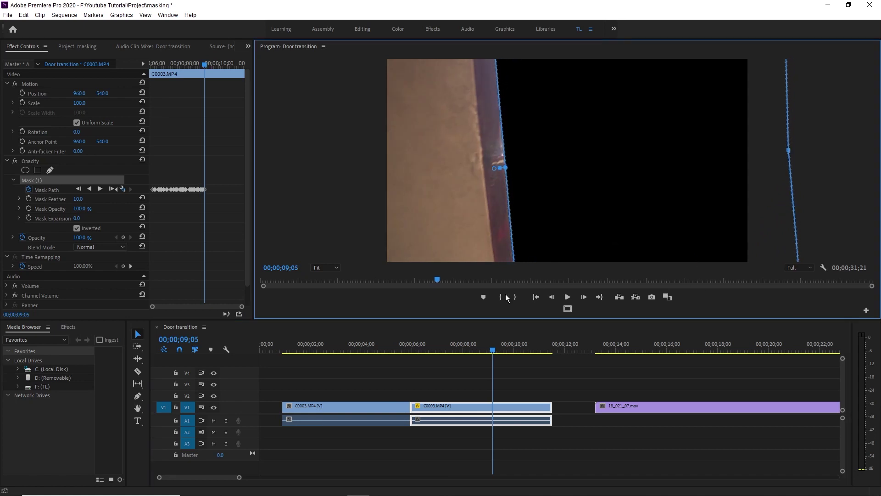
key("Right")
key("Right")
key("Right")
key("Right")
key("Right")
key("Right")
key("Right")
key("Right")
key("Right")
key("Right")
key("Right")
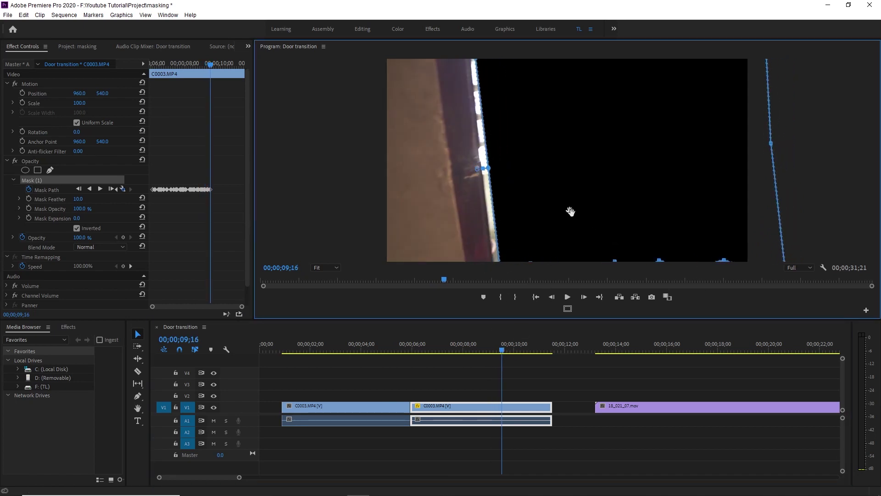
key("Right")
key("Right")
key("Right")
key("Right")
key("Right")
key("Right")
key("Right")
key("Right")
key("Right")
key("Right")
key("Right")
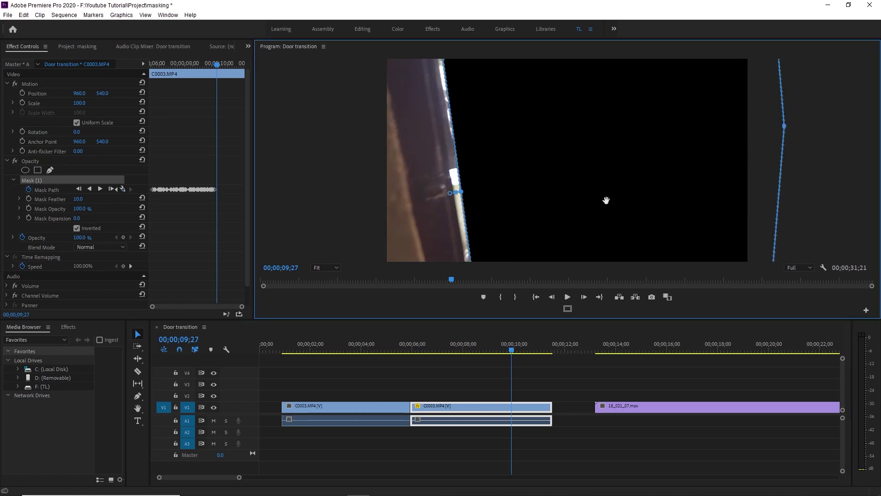
key("Right")
key("Right")
key("Right")
key("Right")
key("Right")
key("Right")
key("Right")
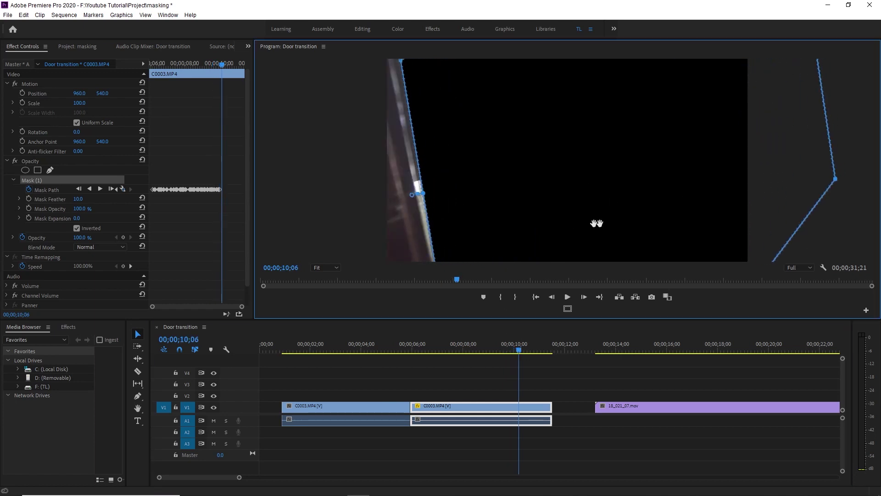
key("Right")
key("Right")
key("Right")
key("Right")
key("Right")
key("Right")
key("Right")
key("Right")
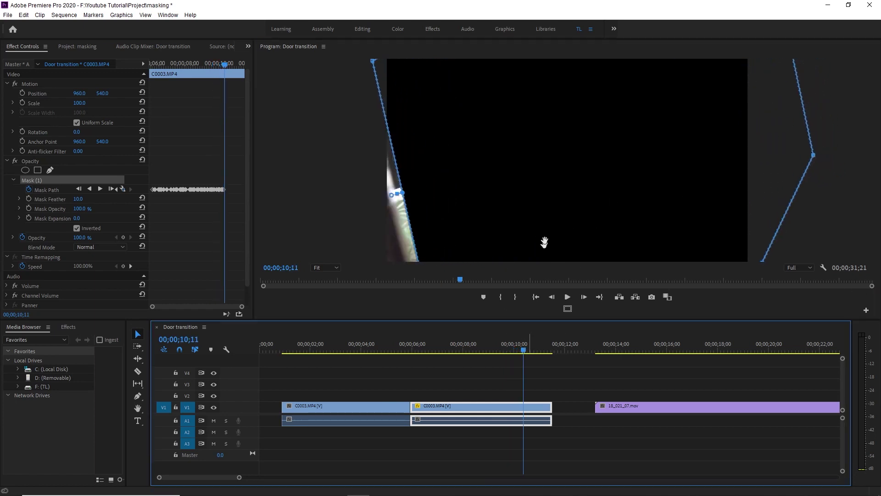
key("Right")
key("Right")
key("Right")
key("Right")
key("ctrl+alt+w")
Step: Review the door opening by scrubbing the playhead around 08;15
left_click(372, 384)
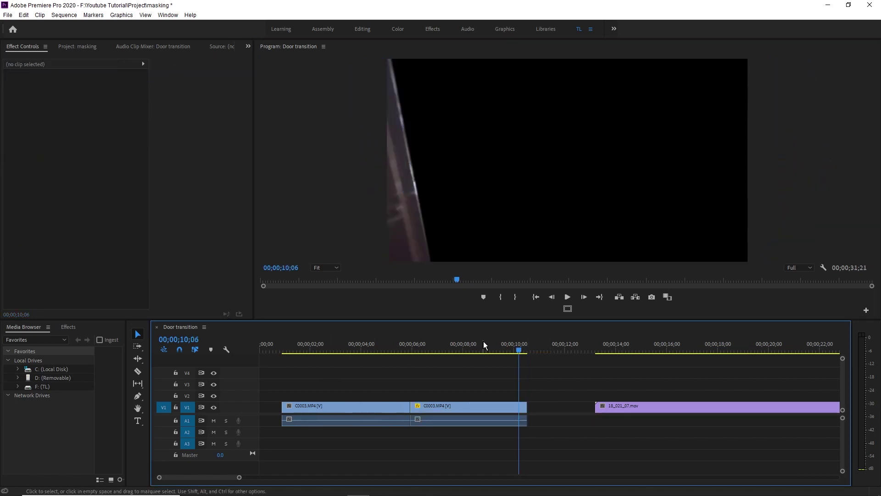
left_click(477, 350)
mouse_move(430, 343)
left_mouse_down()
mouse_move(404, 344)
mouse_move(496, 368)
mouse_move(527, 365)
mouse_move(410, 381)
mouse_move(430, 388)
mouse_move(434, 350)
mouse_move(493, 359)
mouse_move(478, 350)
mouse_move(415, 354)
left_mouse_up()
left_click(559, 393)
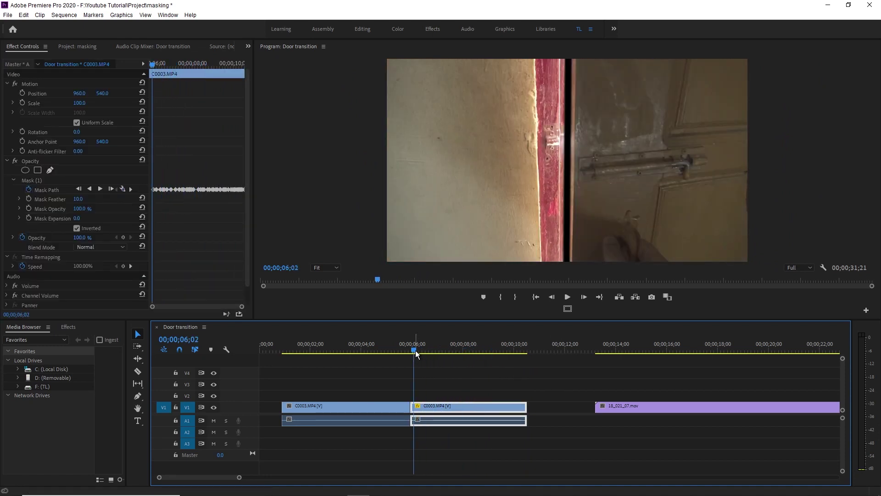
Step: Pull 18_021_07.mov closer to the door clip and lift both door pieces onto V2
left_click_drag(416, 351, 415, 351)
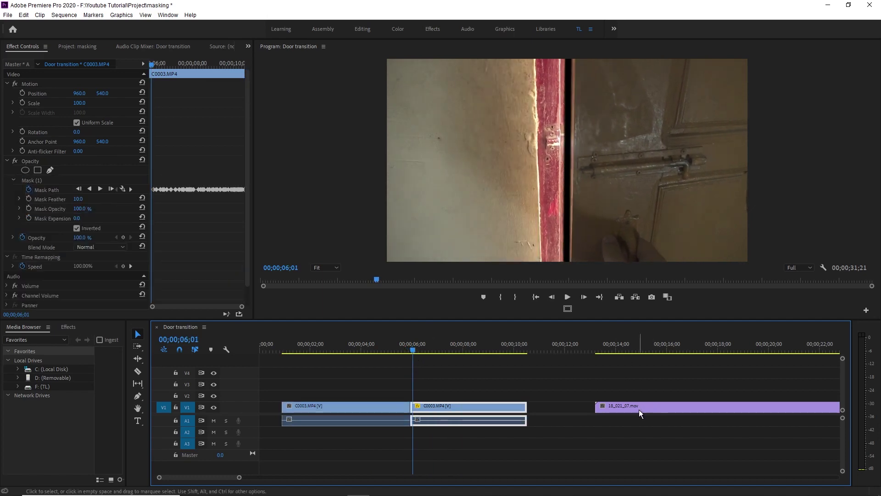
mouse_move(640, 410)
left_mouse_down()
mouse_move(624, 441)
mouse_move(551, 411)
left_mouse_up()
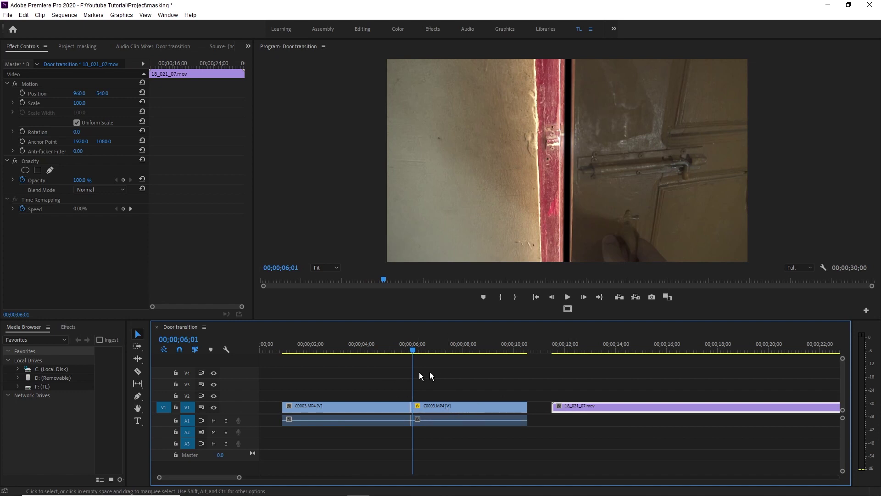
mouse_move(344, 370)
left_mouse_down()
mouse_move(447, 417)
mouse_move(438, 399)
left_mouse_up()
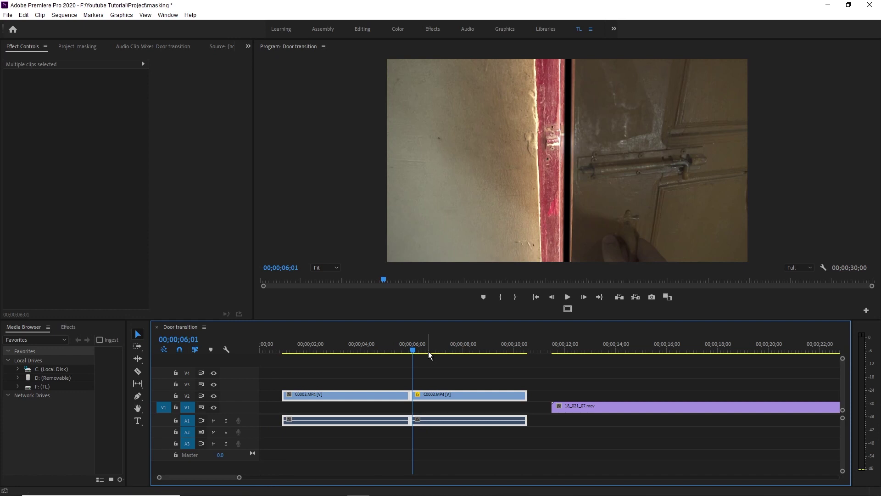
Step: Snap 18_021_07.mov to the playhead on V1 beneath the door opening, then preview through 09;06
left_click(429, 368)
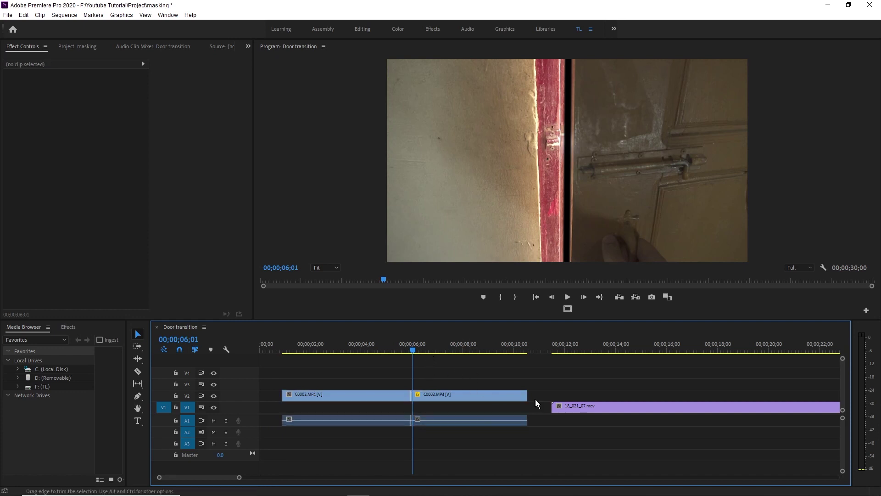
left_click_drag(594, 406, 558, 410)
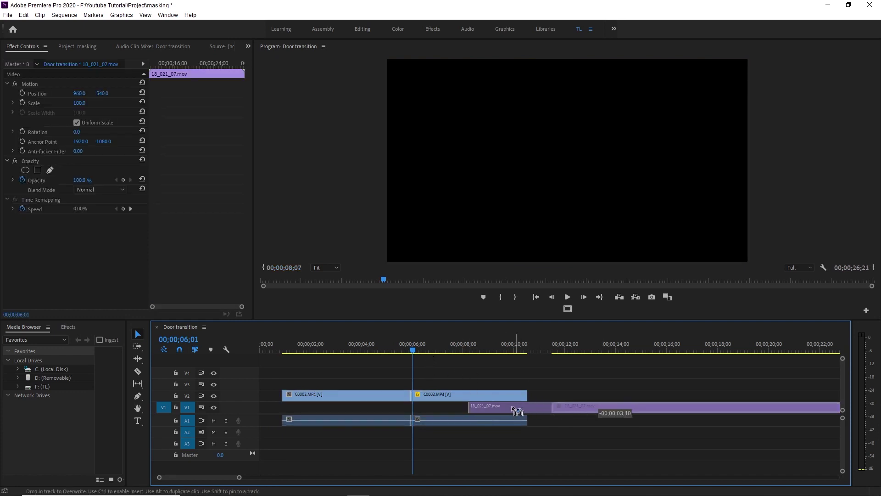
left_click_drag(488, 409, 456, 405)
left_click_drag(421, 349, 397, 350)
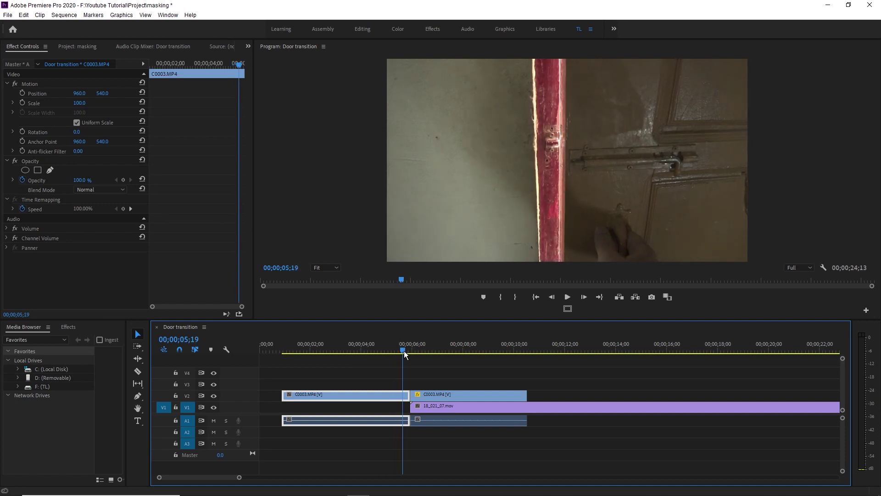
mouse_move(399, 351)
left_mouse_down()
mouse_move(536, 363)
mouse_move(489, 368)
left_mouse_up()
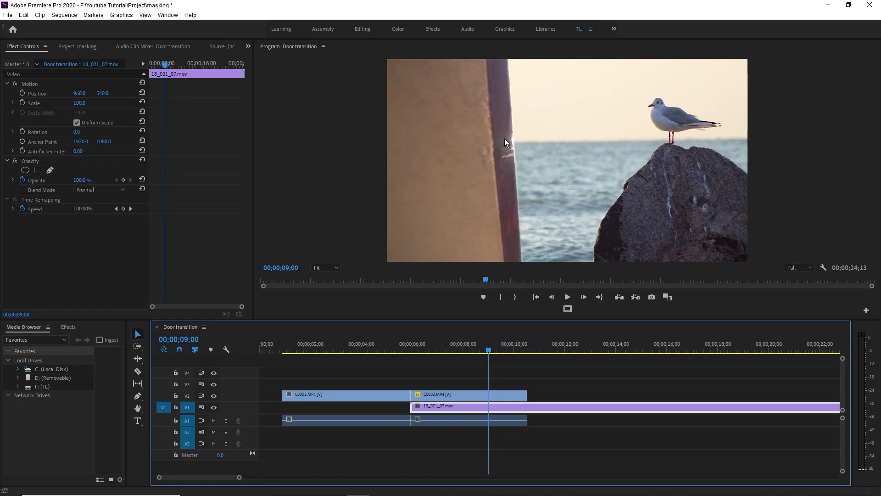
mouse_move(486, 353)
left_mouse_down()
mouse_move(465, 352)
mouse_move(485, 351)
mouse_move(489, 374)
left_mouse_up()
Step: Select Mask (1) on the V2 door clip, set its feather to 5.0, and preview the transition's end
left_click(484, 396)
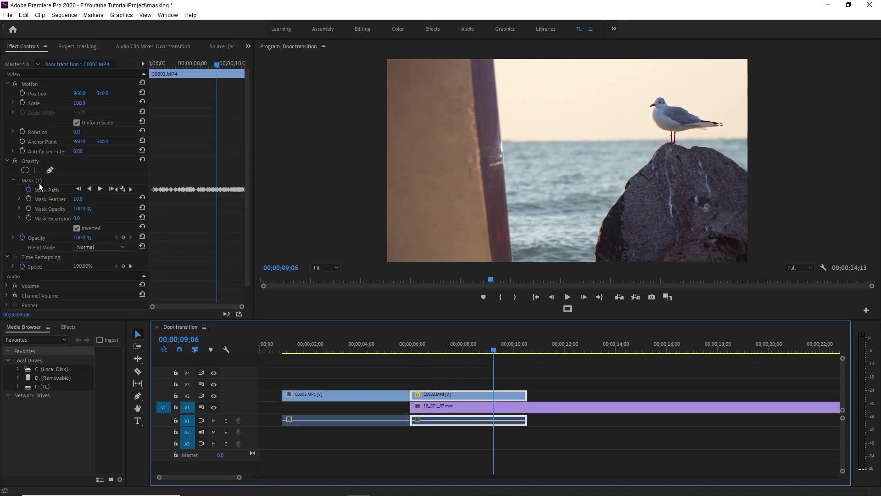
left_click(38, 181)
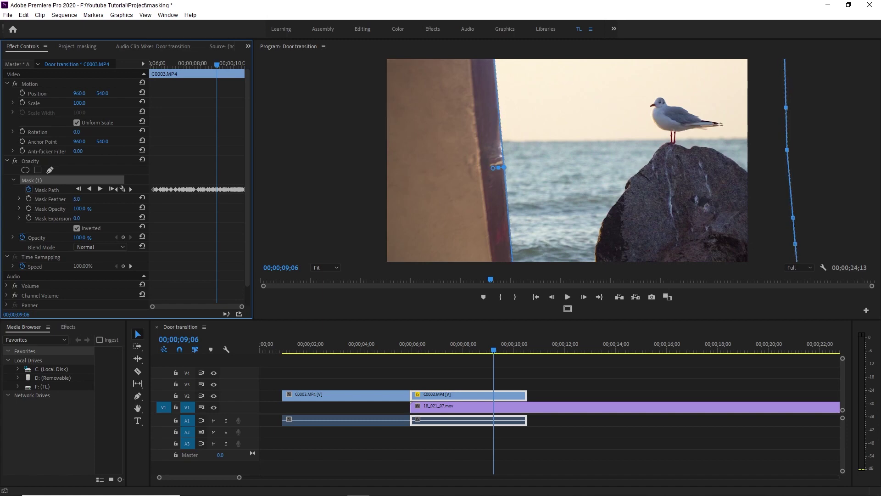
left_click(478, 379)
mouse_move(444, 347)
left_mouse_down()
mouse_move(559, 355)
mouse_move(496, 368)
left_mouse_up()
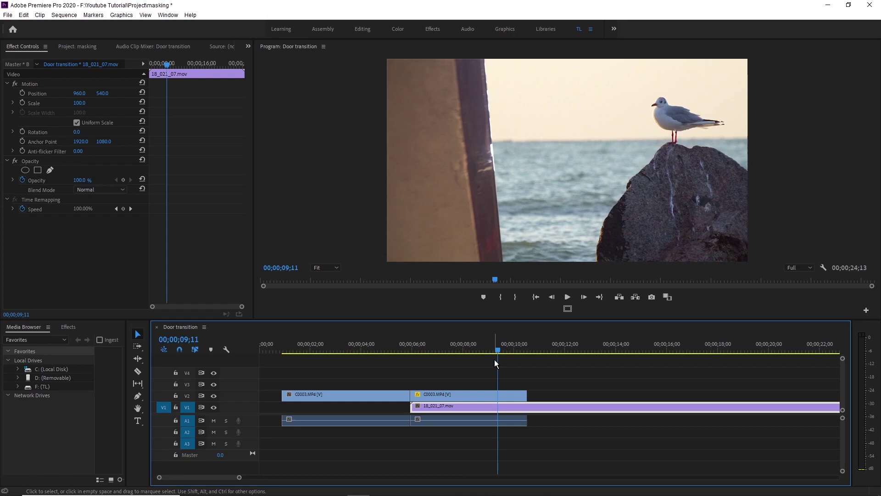
left_click_drag(499, 353, 562, 354)
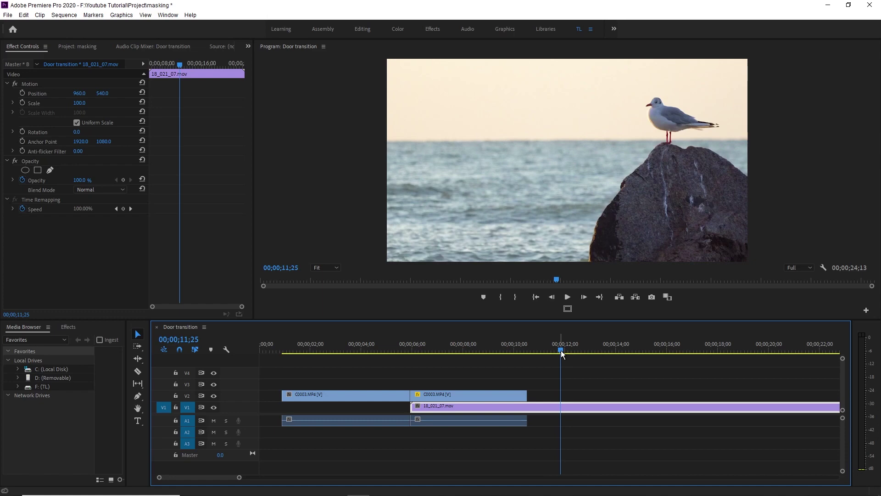
left_click_drag(562, 354, 493, 355)
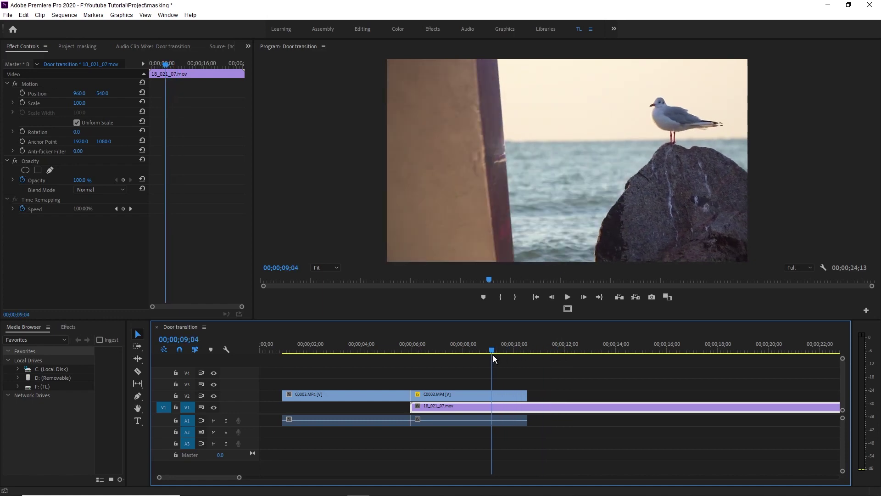